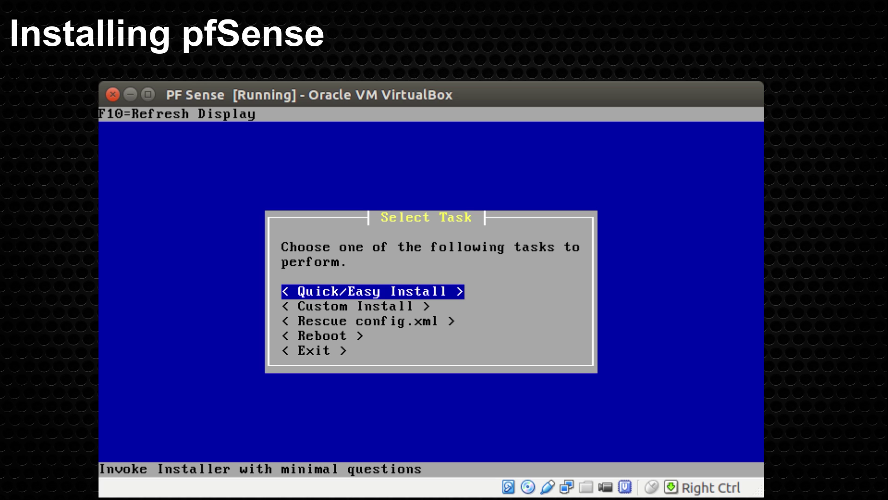
Step: Run the Quick/Easy Install of pfSense, accept erasing the first hard disk, and reboot the machine
{"action": "key", "text": "Return"}
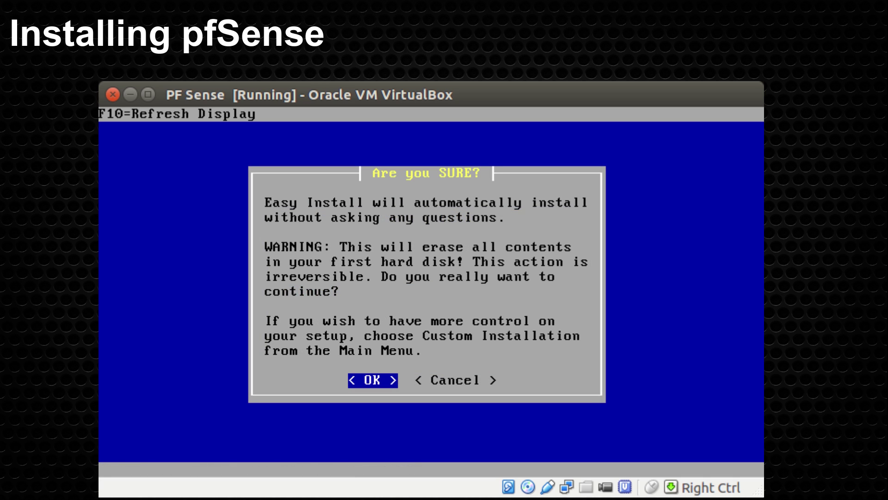
{"action": "key", "text": "Return"}
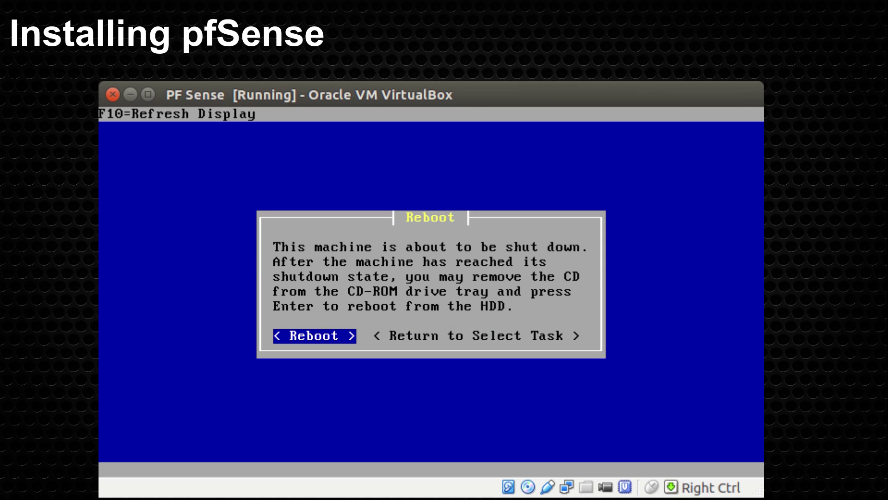
{"action": "key", "text": "Return"}
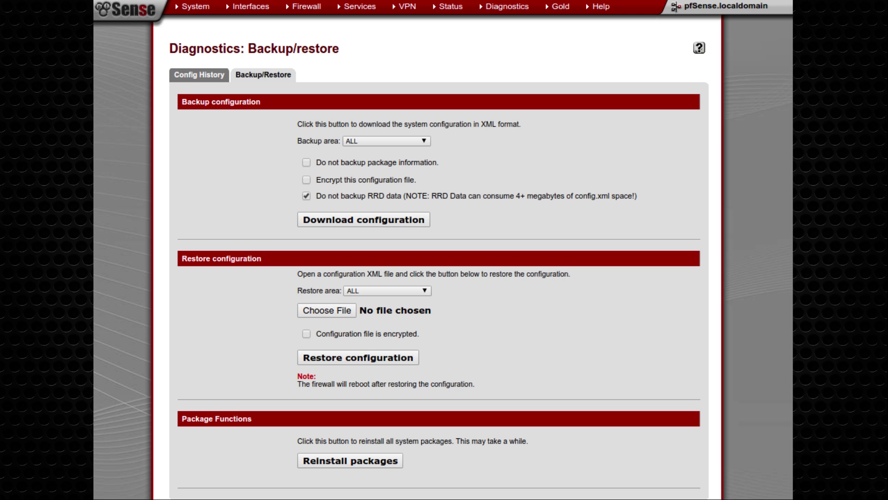
Step: Examine the restore area choices, the configuration diff and the confirmation page for restoring the 4/24/15 12:15:27 backup
{"action": "left_click", "coordinate": [387, 291]}
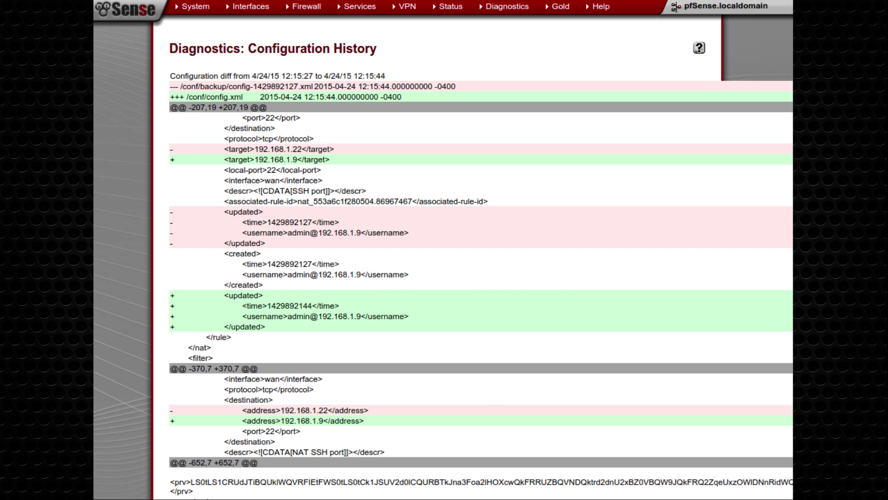
{"action": "key", "text": "Right"}
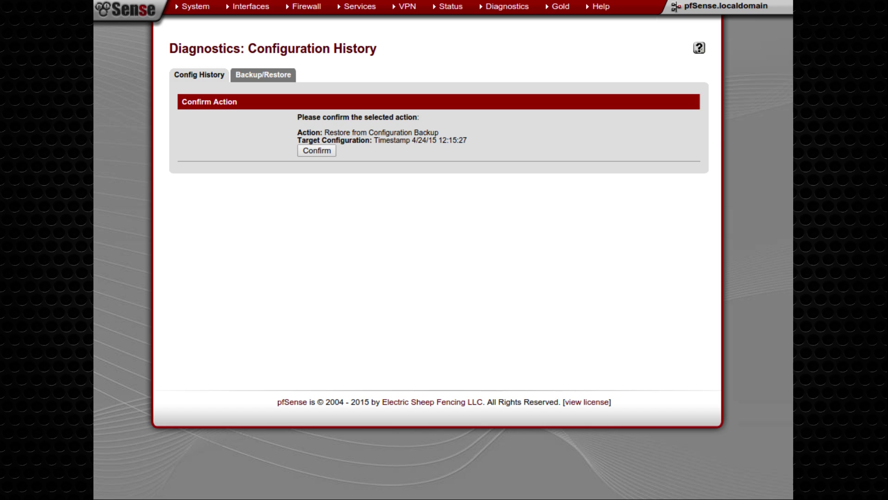
{"action": "key", "text": "Right"}
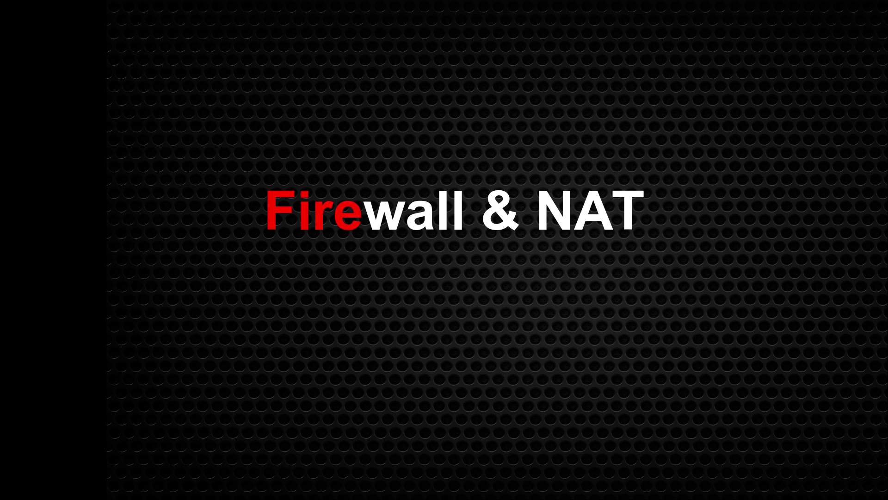
Step: Bring up the NAT port forward redirect entry form and open its protocol choices
{"action": "key", "text": "Right"}
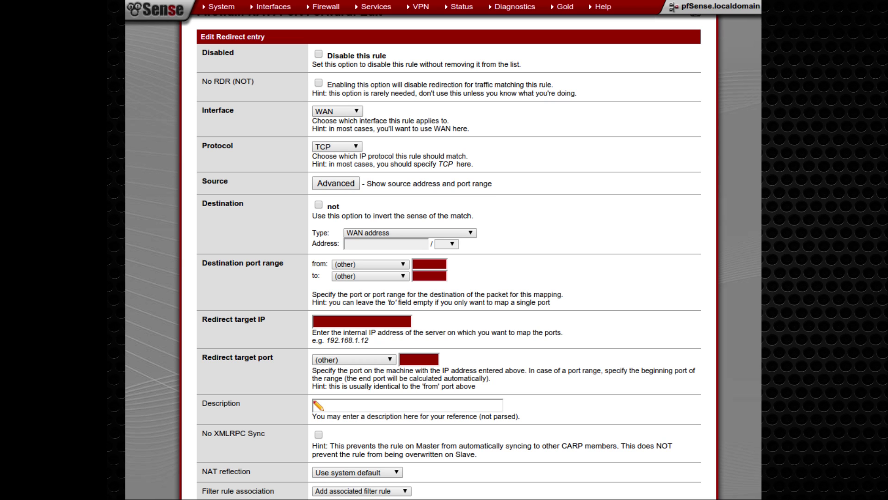
{"action": "scroll", "coordinate": [444, 254], "scroll_direction": "up", "scroll_amount": 1}
{"action": "left_click", "coordinate": [337, 147]}
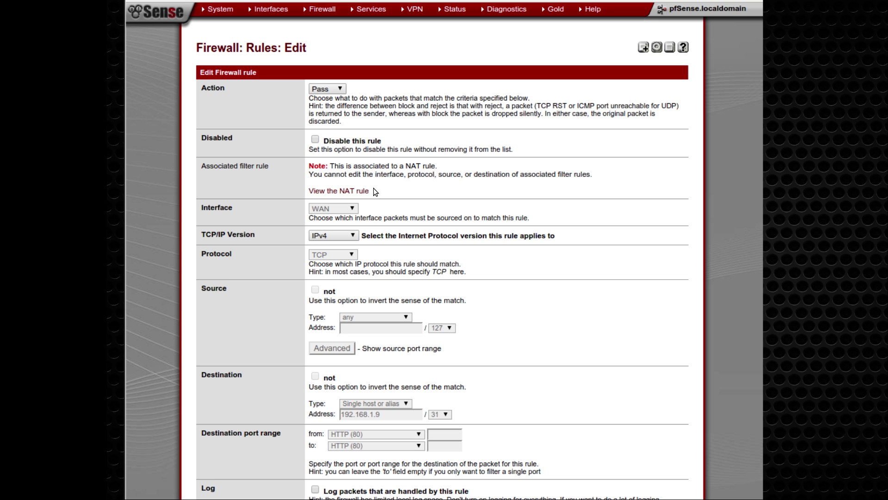
Step: Show the advanced Source OS option of the NAT-associated firewall rule and open its choices
{"action": "key", "text": "End"}
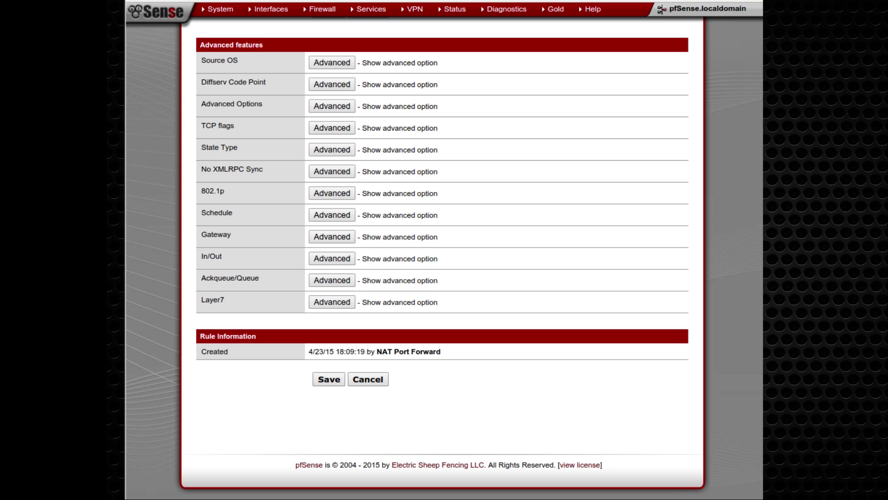
{"action": "left_click", "coordinate": [332, 62]}
{"action": "left_click", "coordinate": [401, 61]}
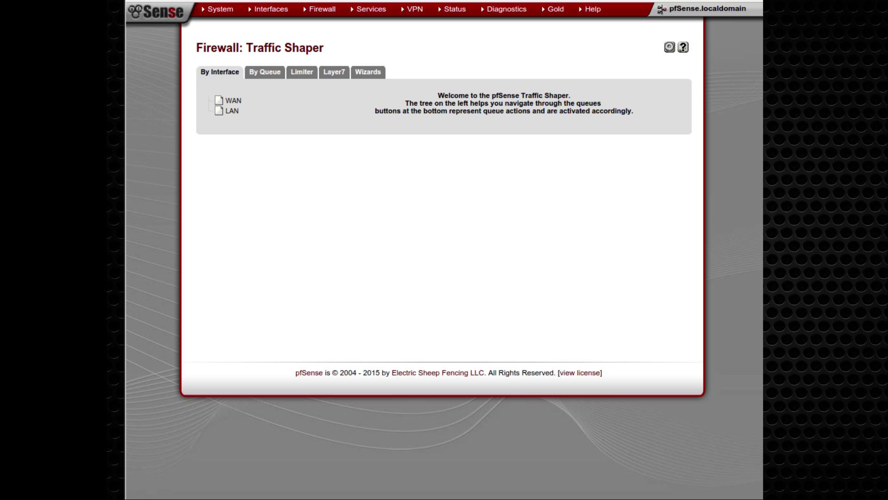
Step: Examine the traffic shaper wizards, the application priority settings and the WAN and LAN queue tree
{"action": "key", "text": "Right"}
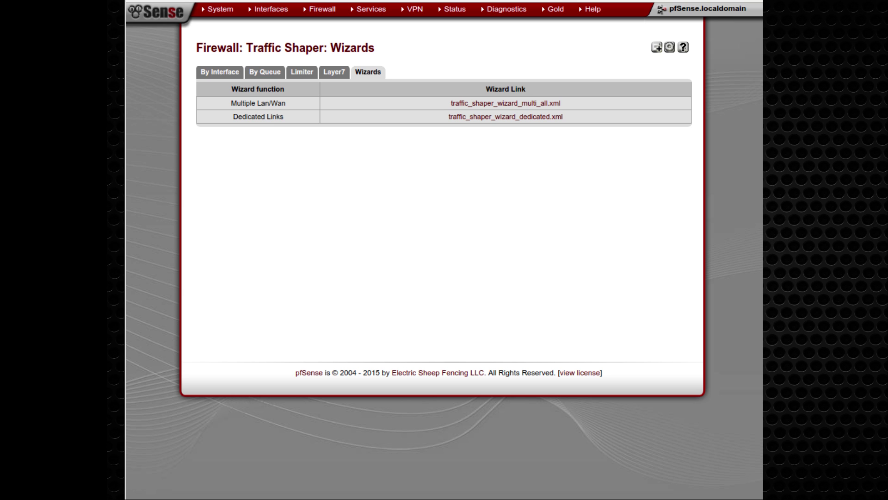
{"action": "key", "text": "Right"}
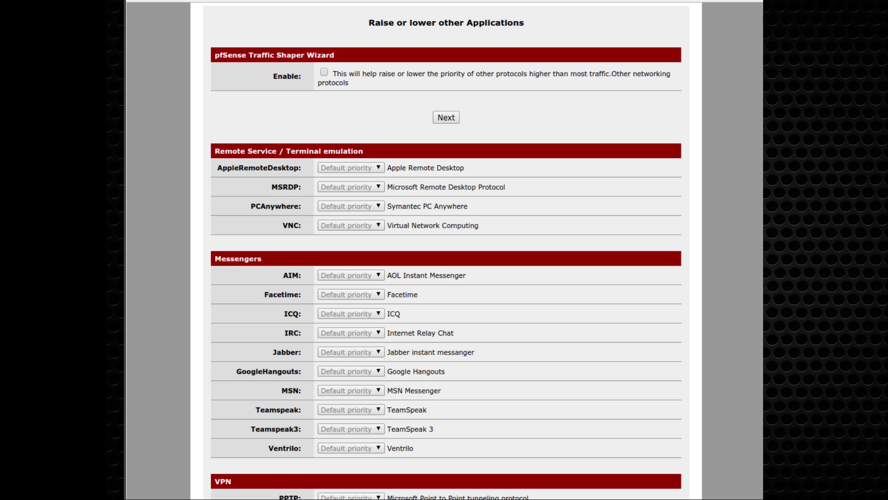
{"action": "scroll", "coordinate": [447, 249], "scroll_direction": "down", "scroll_amount": 10}
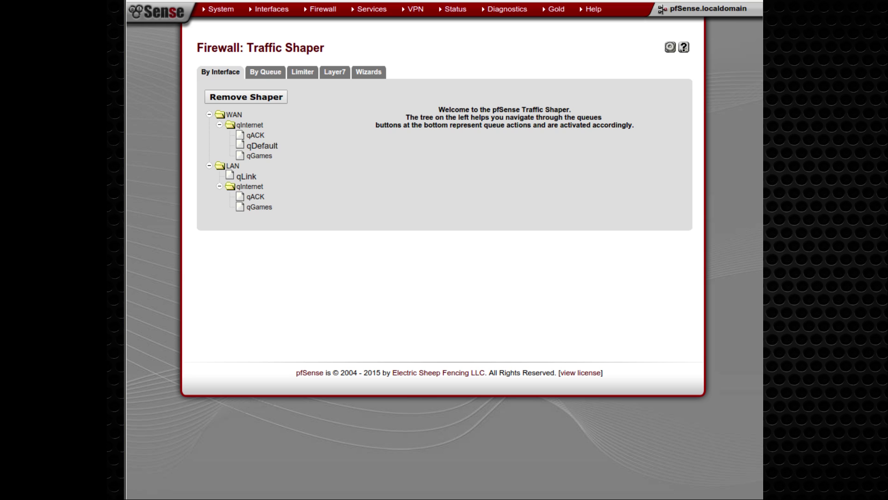
{"action": "key", "text": "Right"}
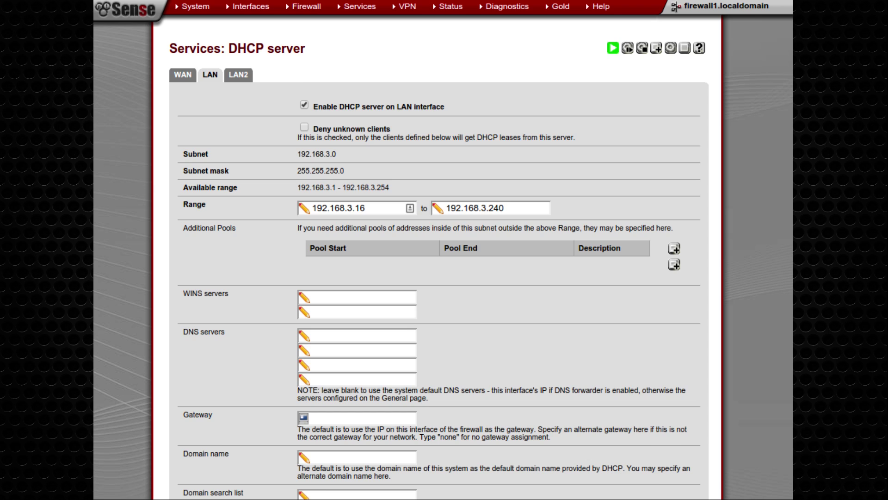
Step: Review the DHCP server settings for the LAN interface and the static mapping form
{"action": "scroll", "coordinate": [438, 277], "scroll_direction": "down", "scroll_amount": 10}
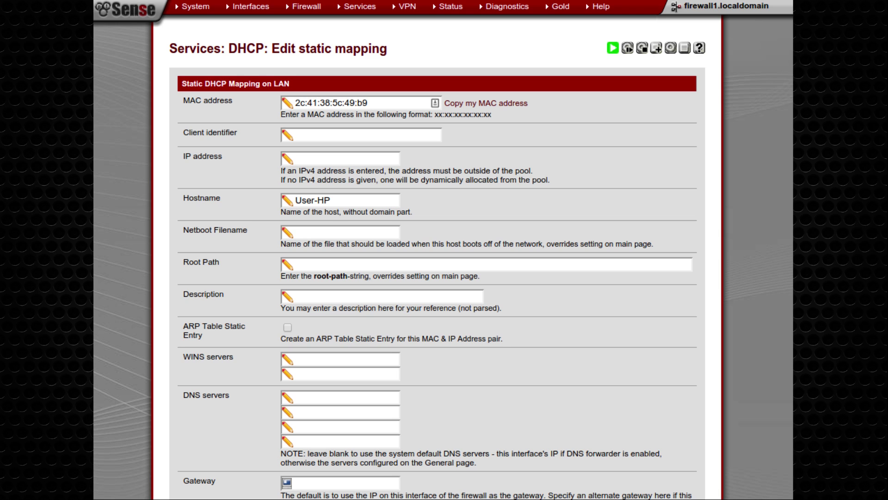
{"action": "scroll", "coordinate": [444, 277], "scroll_direction": "down", "scroll_amount": 5}
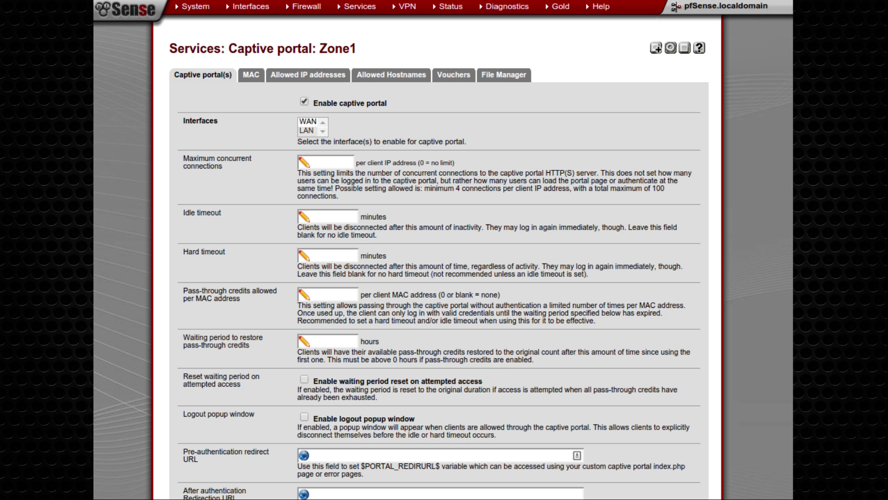
Step: Set the Zone1 captive portal's authentication to Local User Manager / Vouchers and view the portal's login page
{"action": "scroll", "coordinate": [444, 259], "scroll_direction": "down", "scroll_amount": 8}
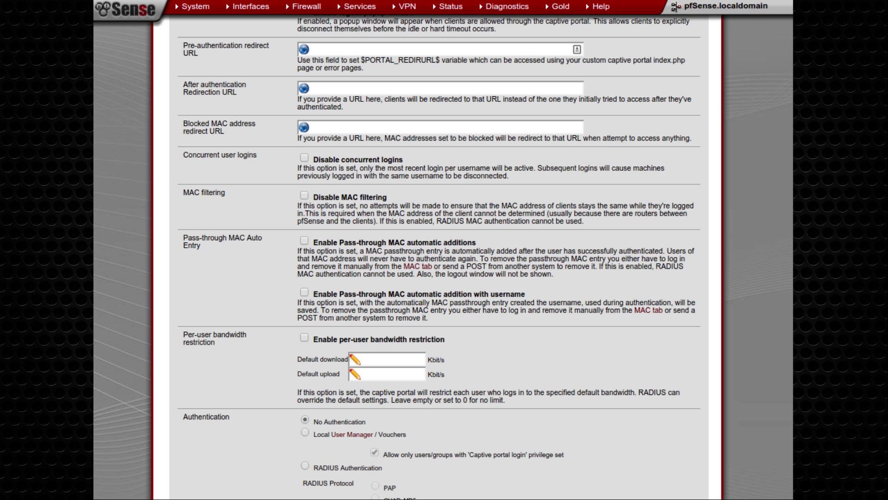
{"action": "left_click", "coordinate": [305, 432]}
{"action": "scroll", "coordinate": [439, 250], "scroll_direction": "down", "scroll_amount": 8}
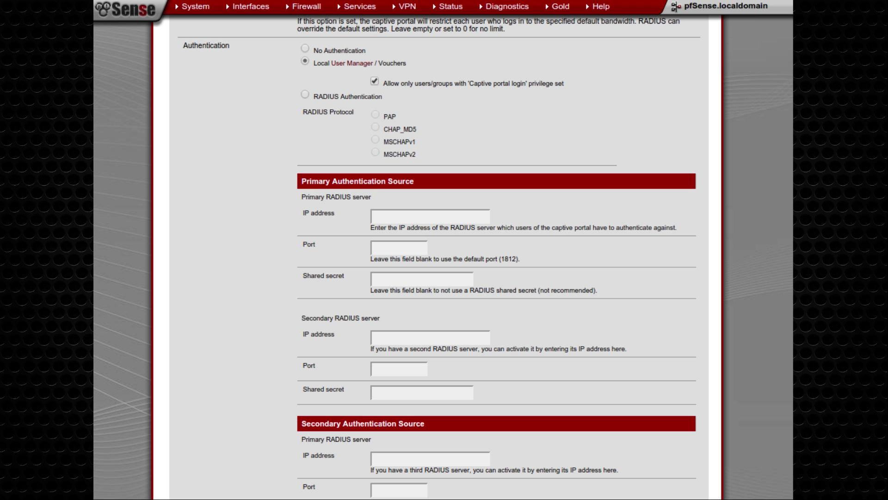
{"action": "scroll", "coordinate": [438, 259], "scroll_direction": "down", "scroll_amount": 15}
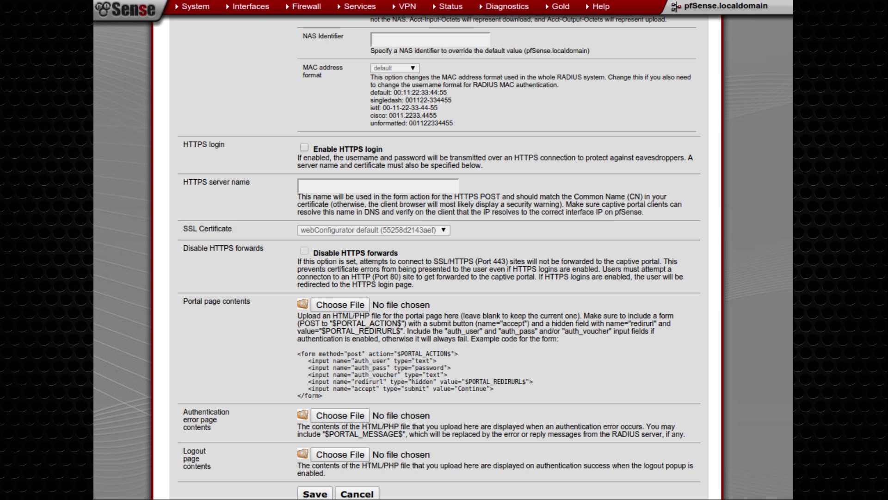
{"action": "key", "text": "alt+Tab"}
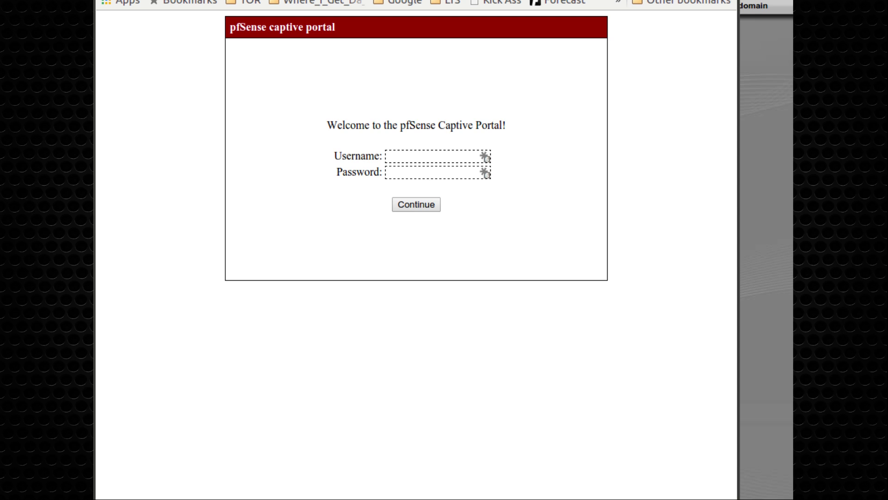
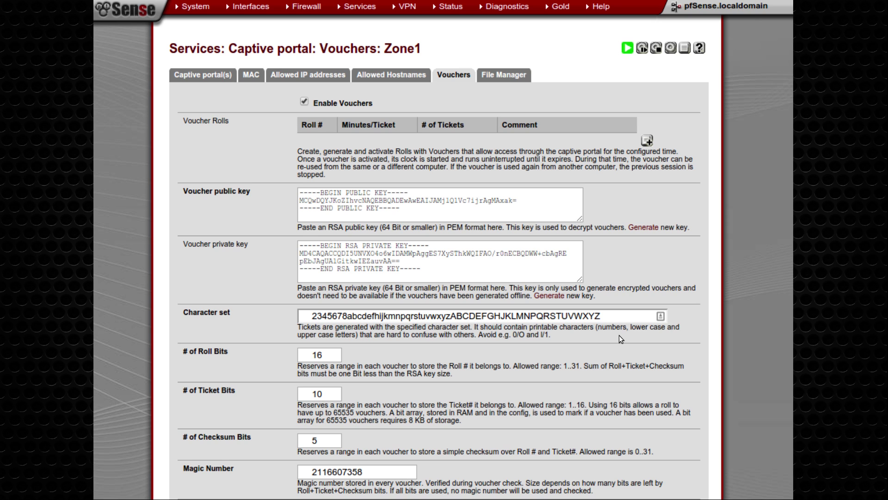
Step: Review the Zone1 captive portal's voucher settings and its voucher roll
{"action": "scroll", "coordinate": [445, 259], "scroll_direction": "down", "scroll_amount": 5}
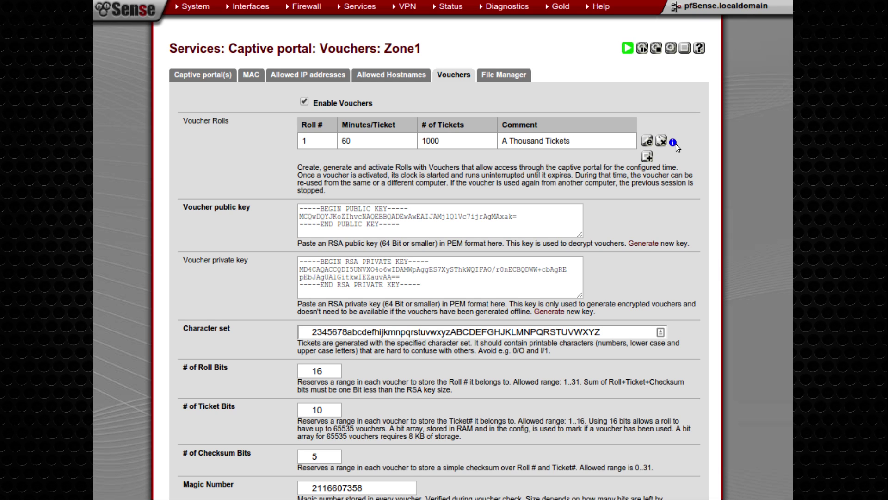
{"action": "key", "text": "alt+Tab"}
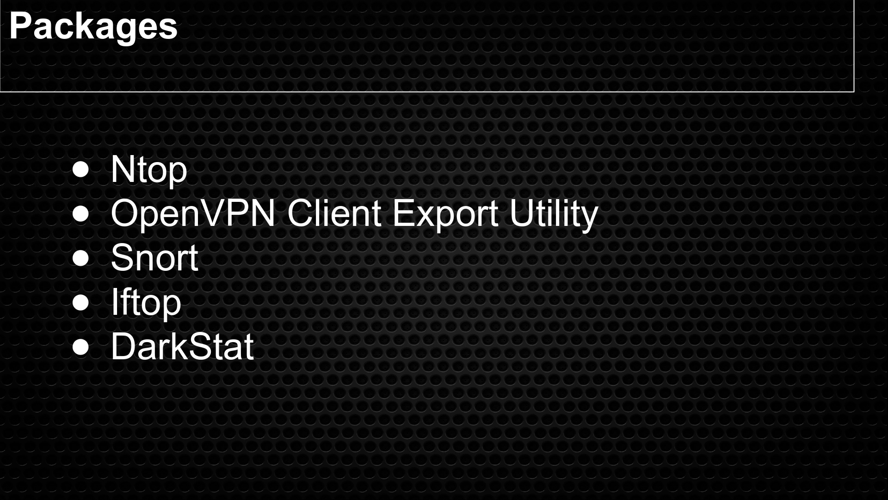
Step: Look over the package list, the Snort settings for the WAN interface and the Snort alert log
{"action": "key", "text": "Right"}
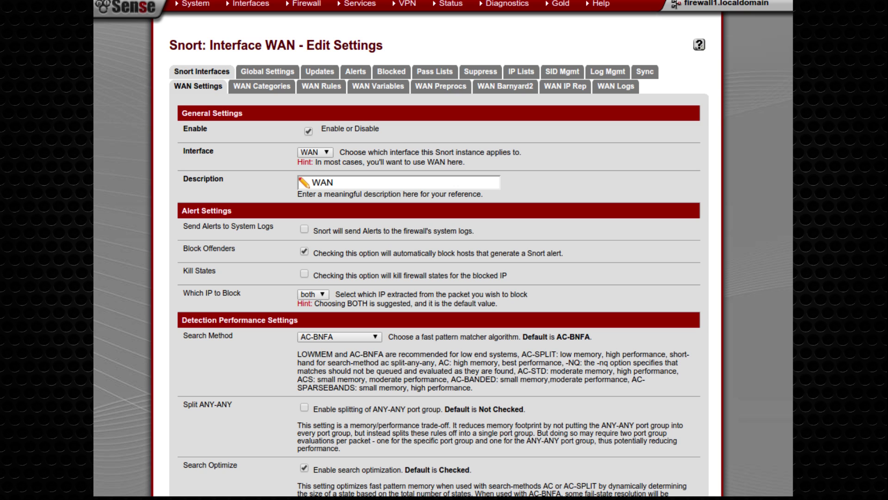
{"action": "key", "text": "Right"}
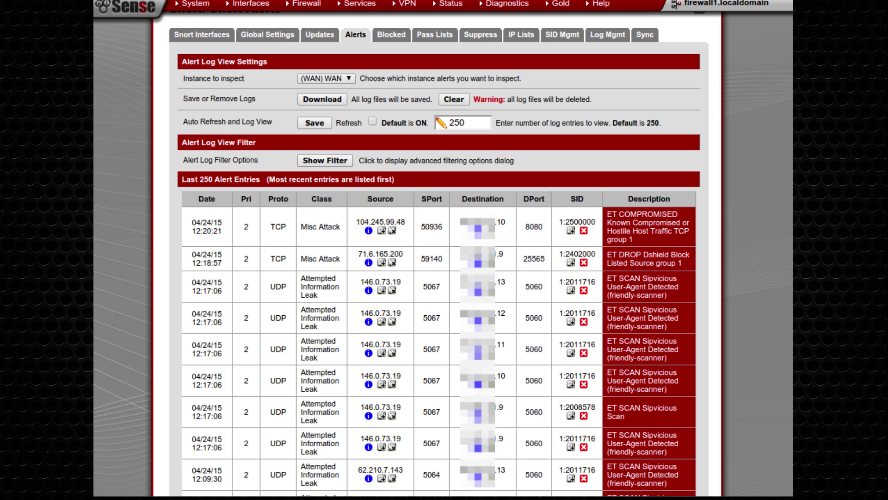
{"action": "key", "text": "Right"}
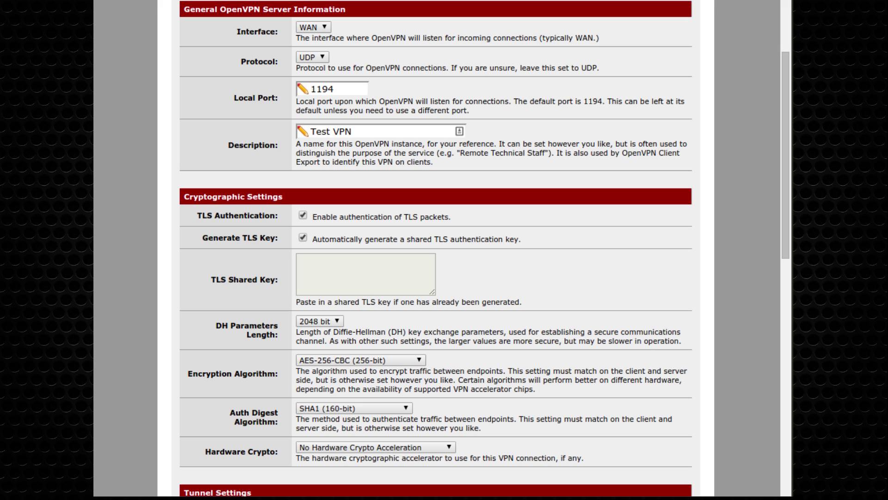
Step: Review the OpenVPN wizard's cryptographic, tunnel and client settings and the options of the Client Export Utility
{"action": "scroll", "coordinate": [434, 251], "scroll_direction": "down", "scroll_amount": 10}
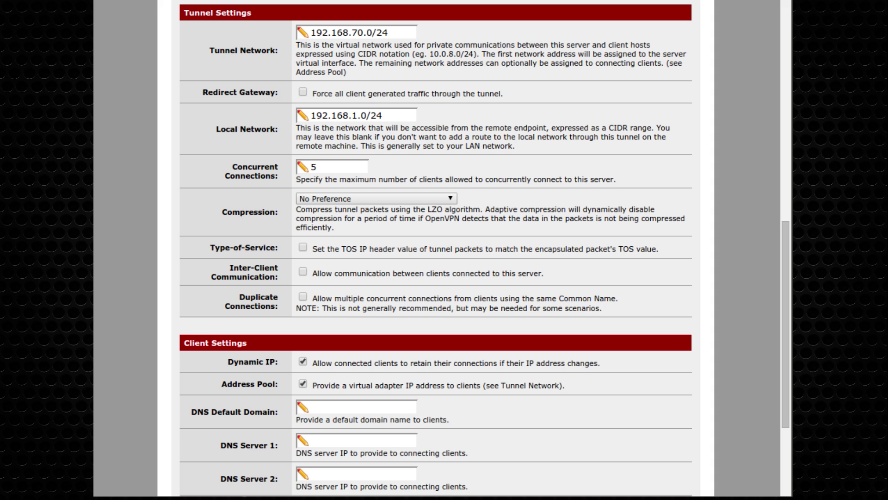
{"action": "scroll", "coordinate": [436, 249], "scroll_direction": "down", "scroll_amount": 6}
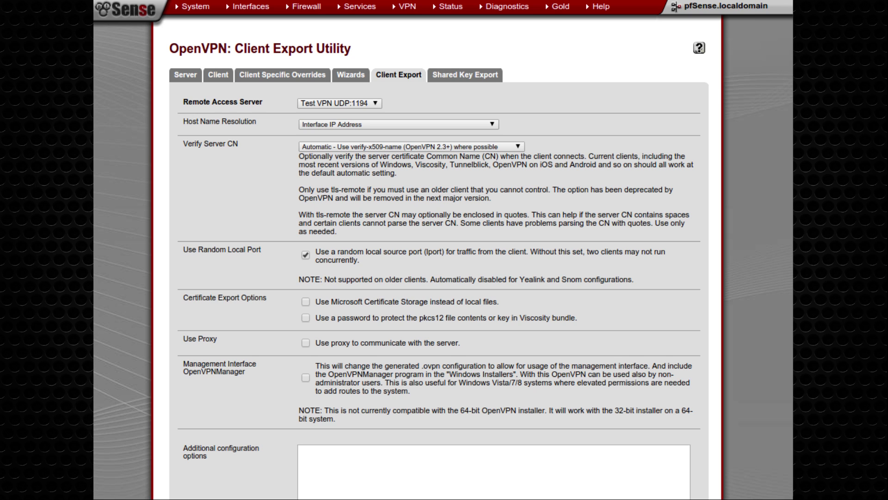
{"action": "scroll", "coordinate": [444, 259], "scroll_direction": "down", "scroll_amount": 6}
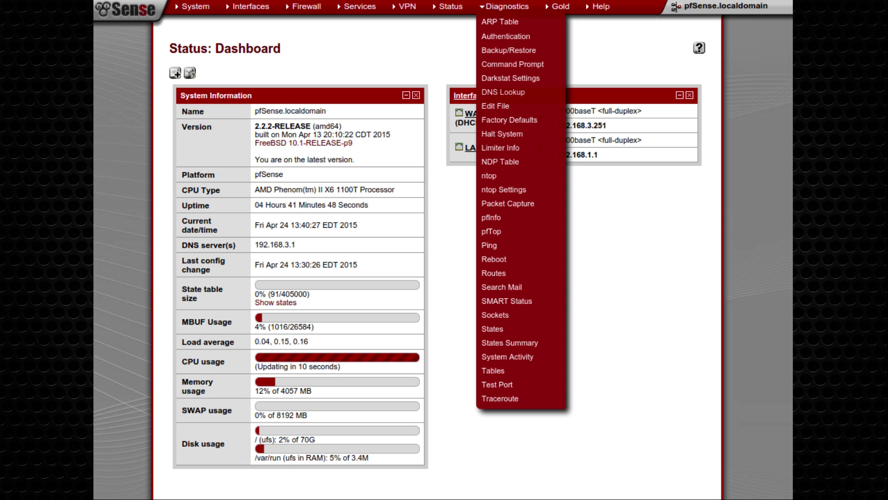
Step: Examine the available diagnostics tools, the ARP table and the NDP table
{"action": "key", "text": "Right"}
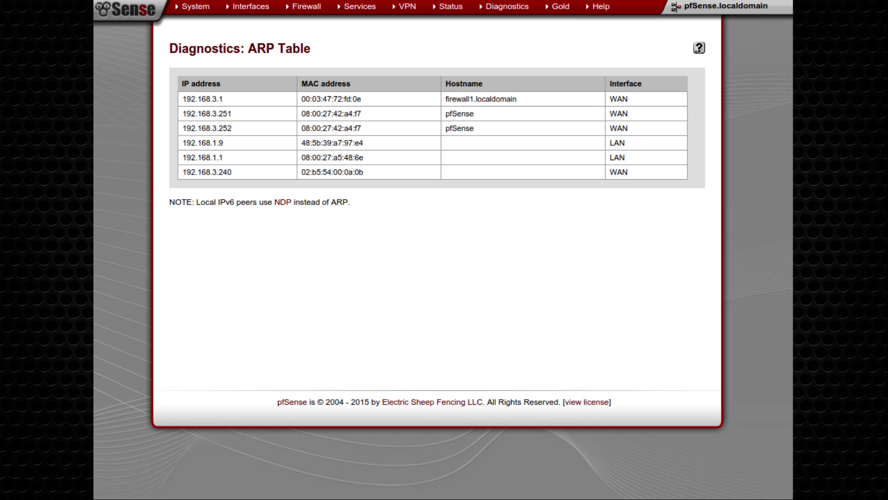
{"action": "key", "text": "Right"}
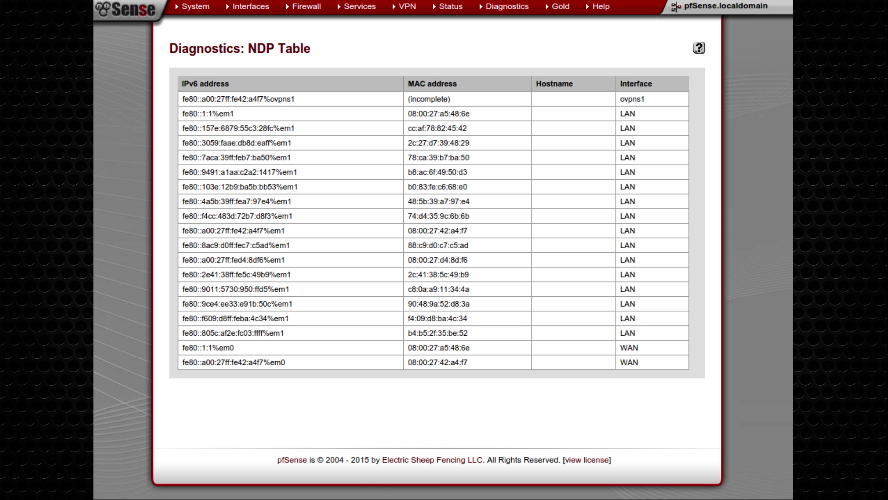
{"action": "key", "text": "Right"}
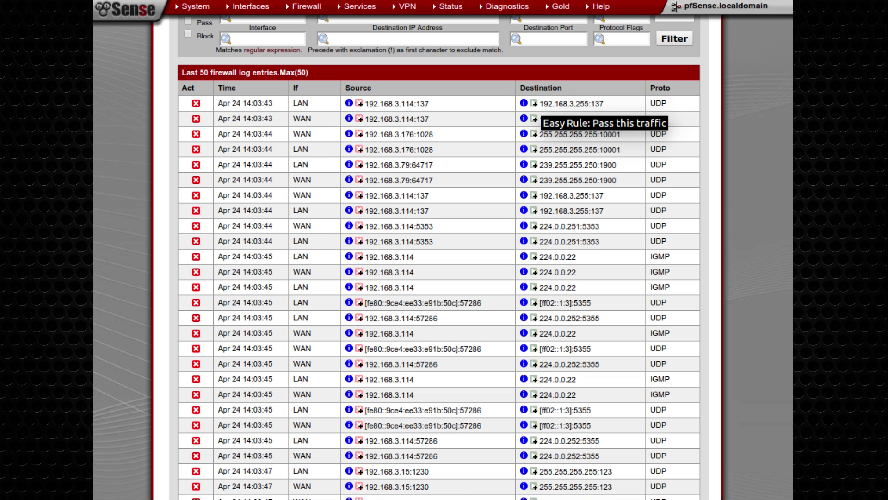
Step: Add an Easy Rule from the firewall log passing LAN UDP traffic from 192.168.3.114 to 192.168.3.255:137, and view the interface status
{"action": "left_click", "coordinate": [533, 104]}
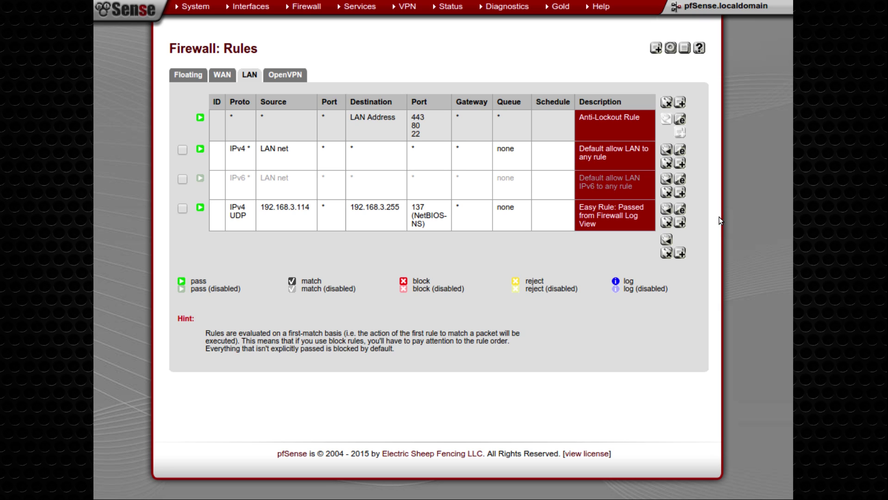
{"action": "key", "text": "ctrl+Tab"}
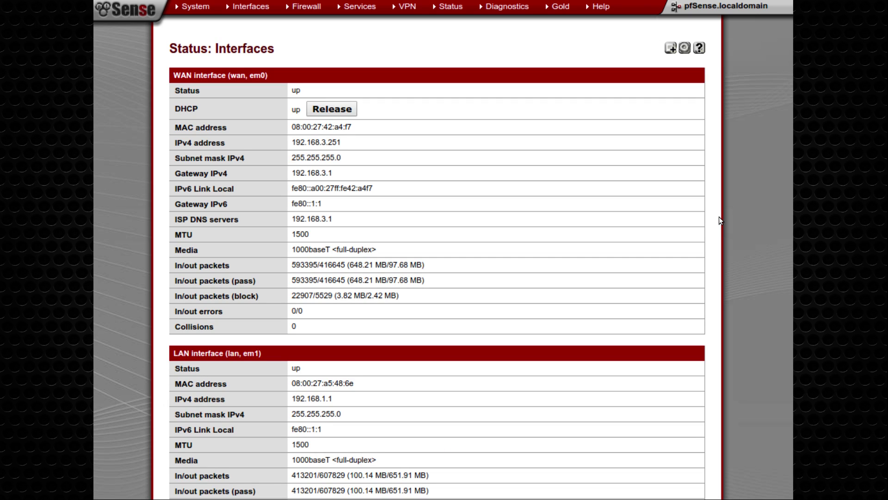